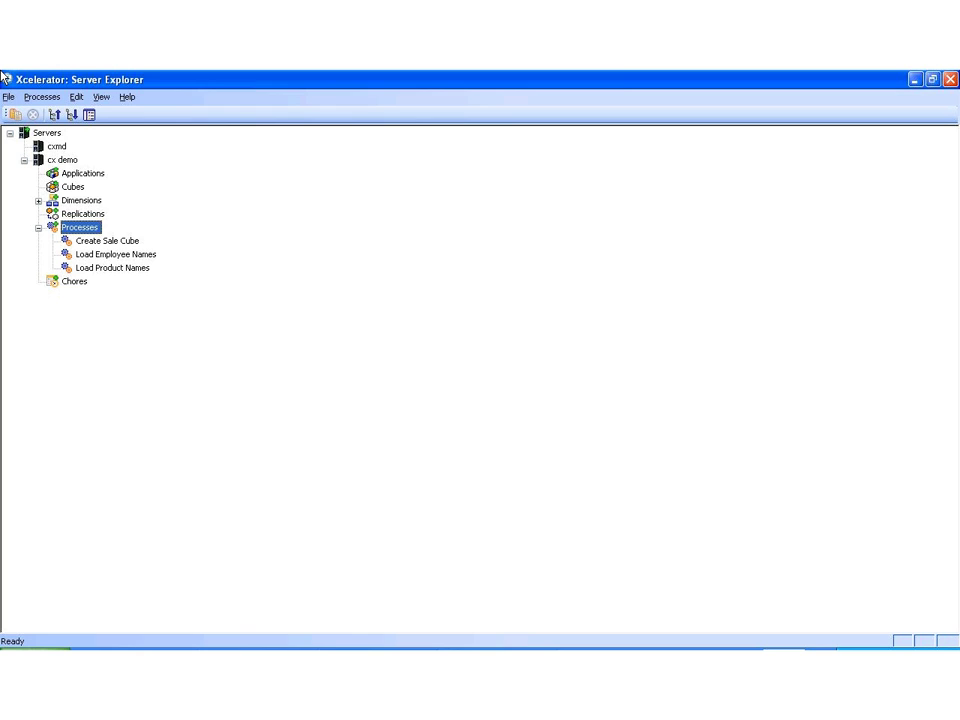
# Start a new Turbo Integrator process reading the text file CX Demo Data (TSC).csv
pyautogui.rightClick(74, 227)
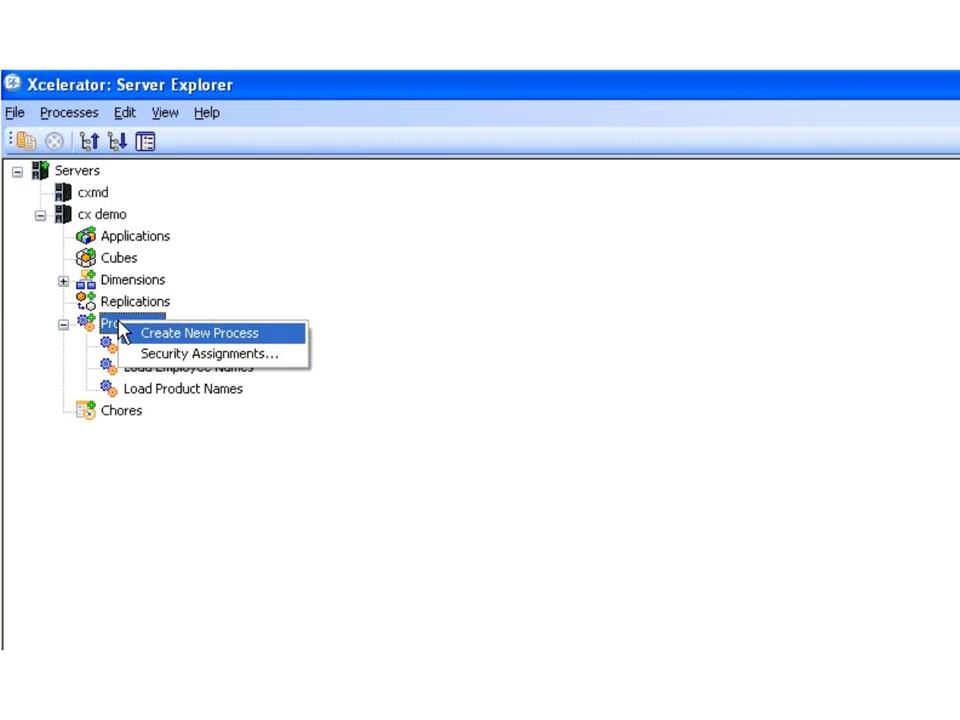
pyautogui.click(125, 333)
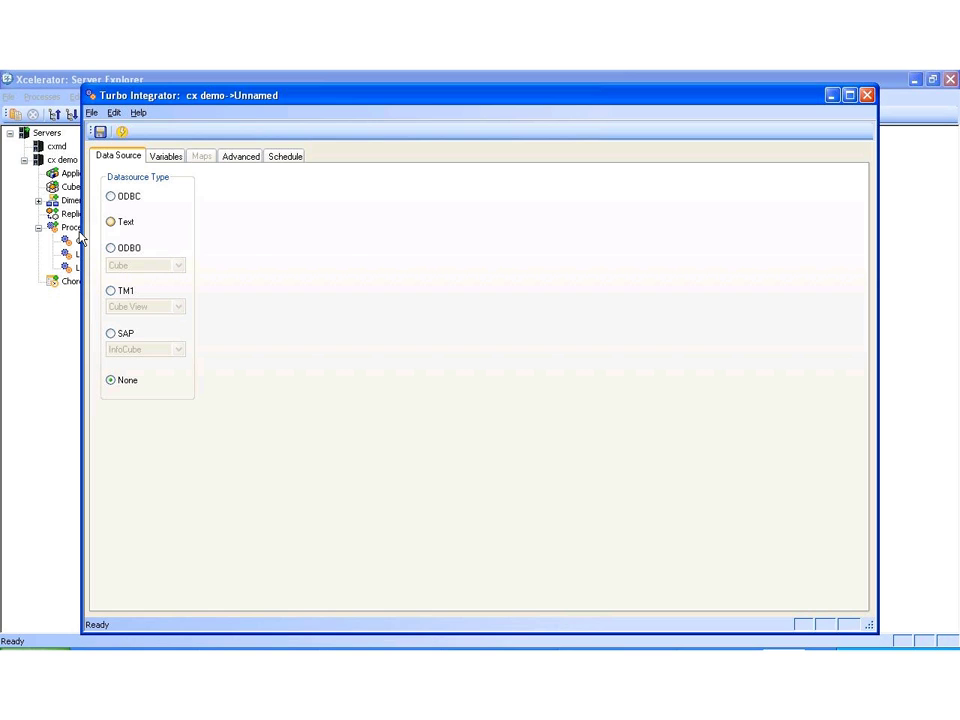
pyautogui.click(110, 221)
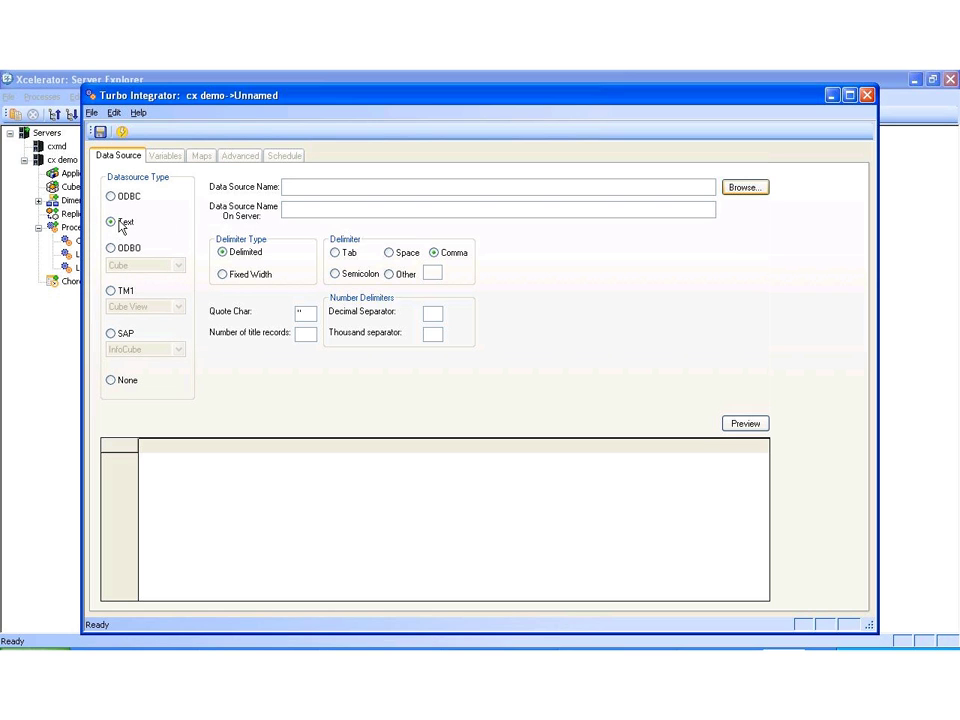
pyautogui.click(745, 187)
pyautogui.doubleClick(403, 310)
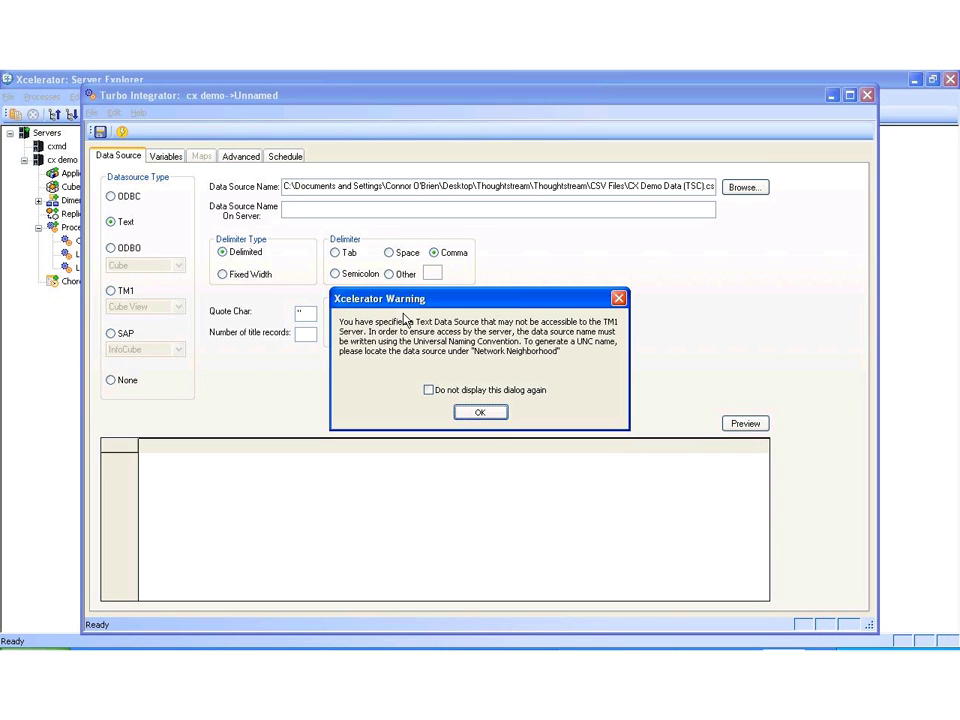
pyautogui.click(481, 412)
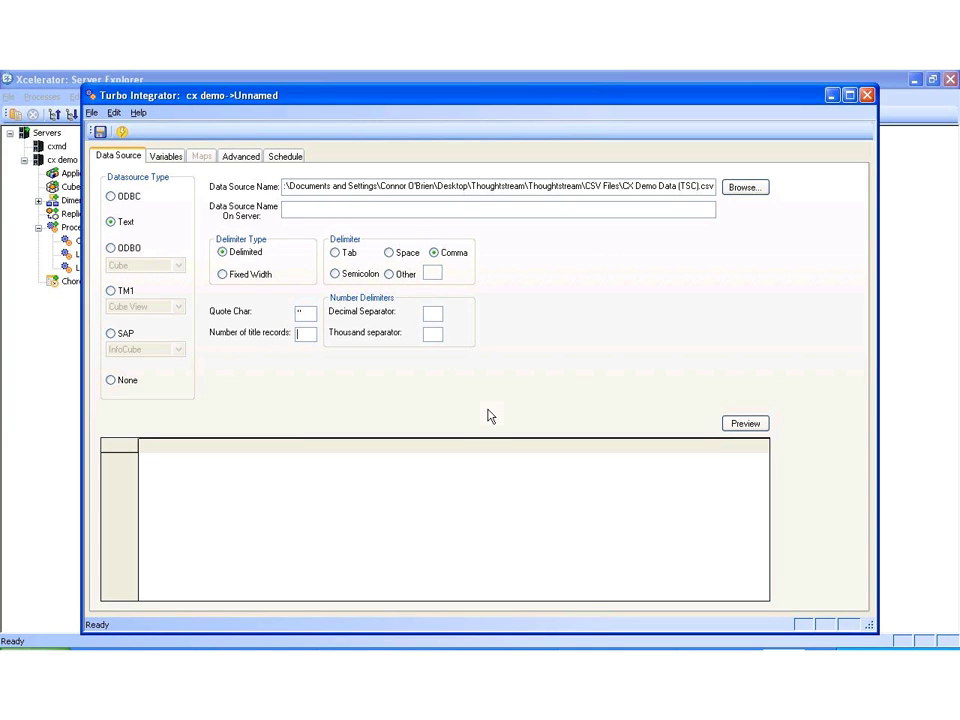
# Set the number of title records to 1 and preview the file's rows
pyautogui.write('1')
pyautogui.click(744, 423)
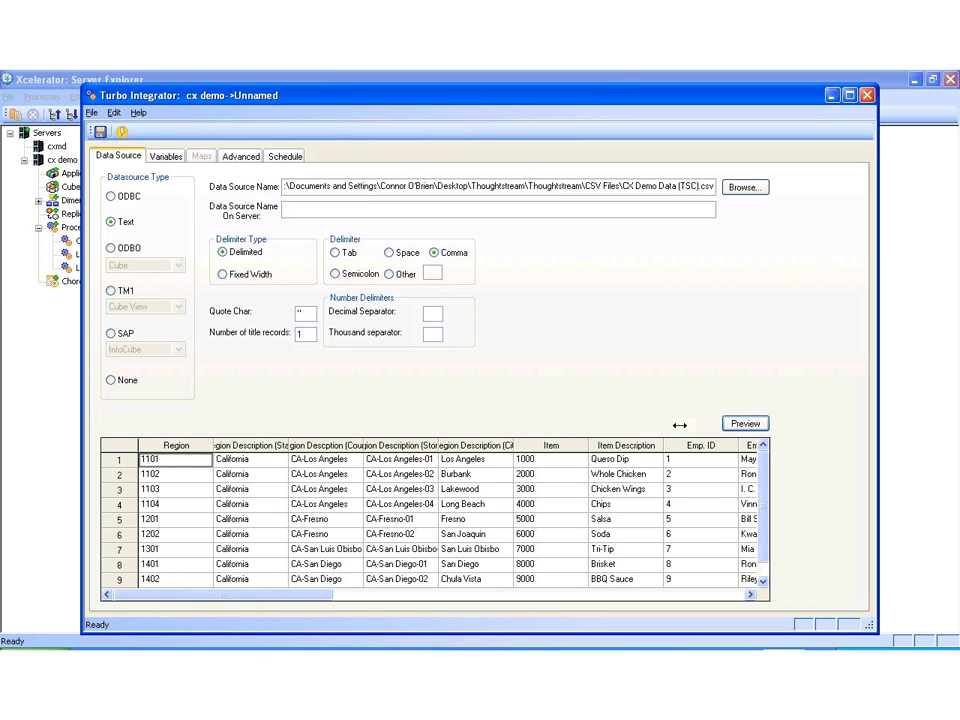
pyautogui.doubleClick(514, 445)
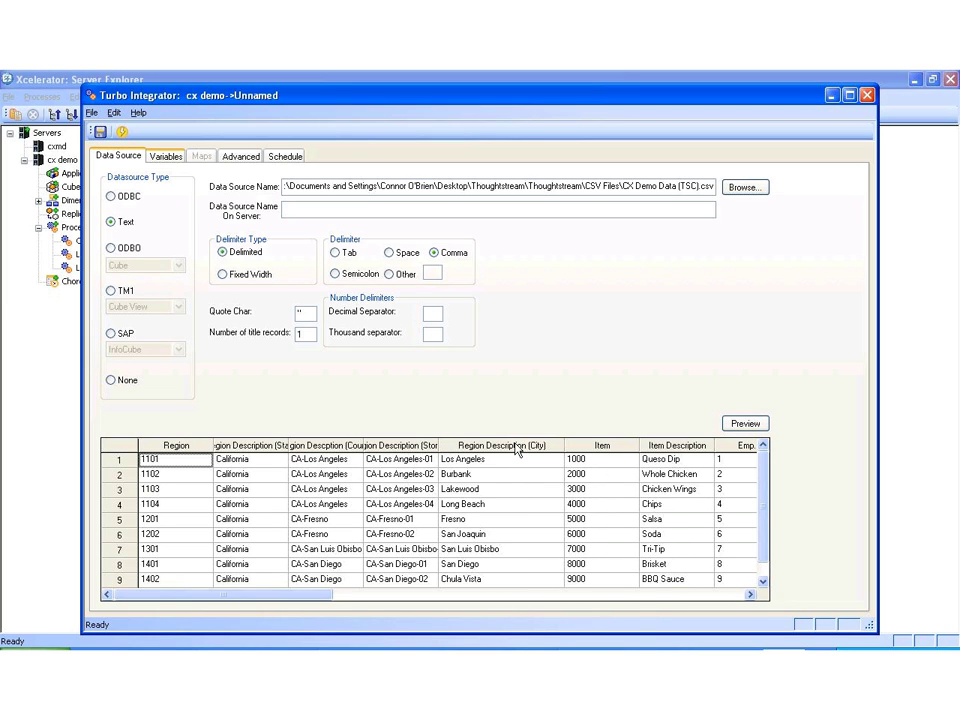
# On the Variables tab, make Region a String variable with its contents set to Element
pyautogui.click(165, 157)
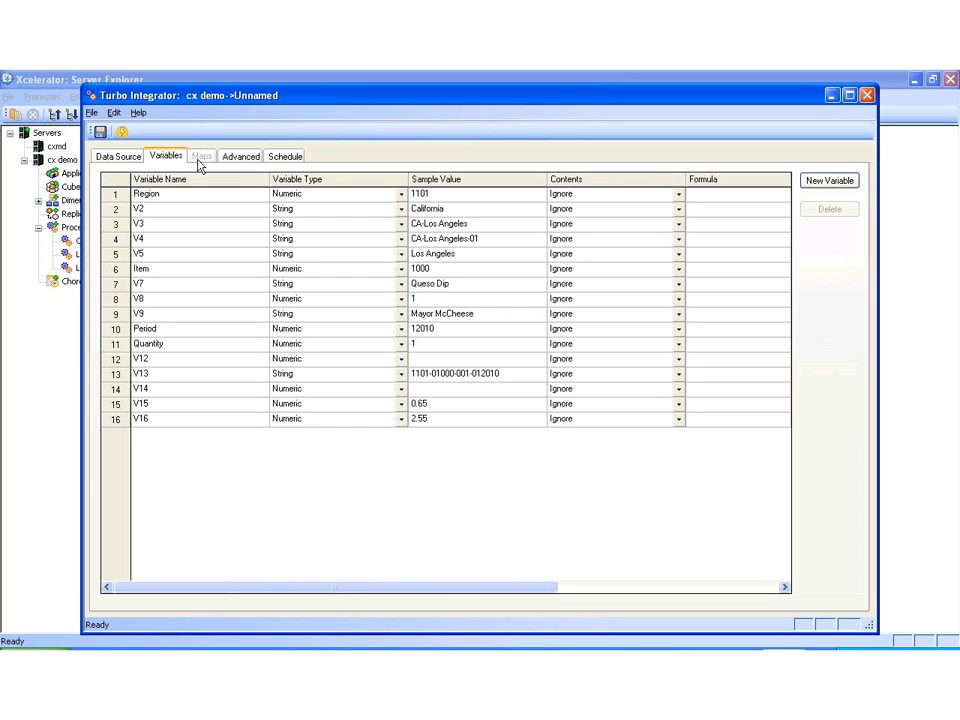
pyautogui.click(399, 193)
pyautogui.click(362, 222)
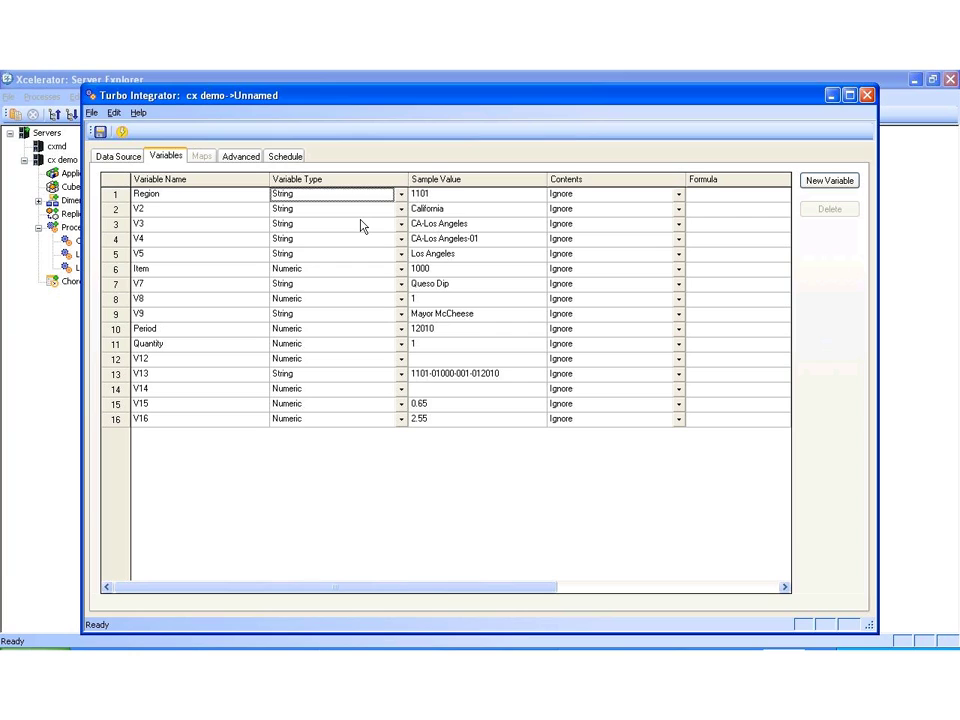
pyautogui.click(679, 194)
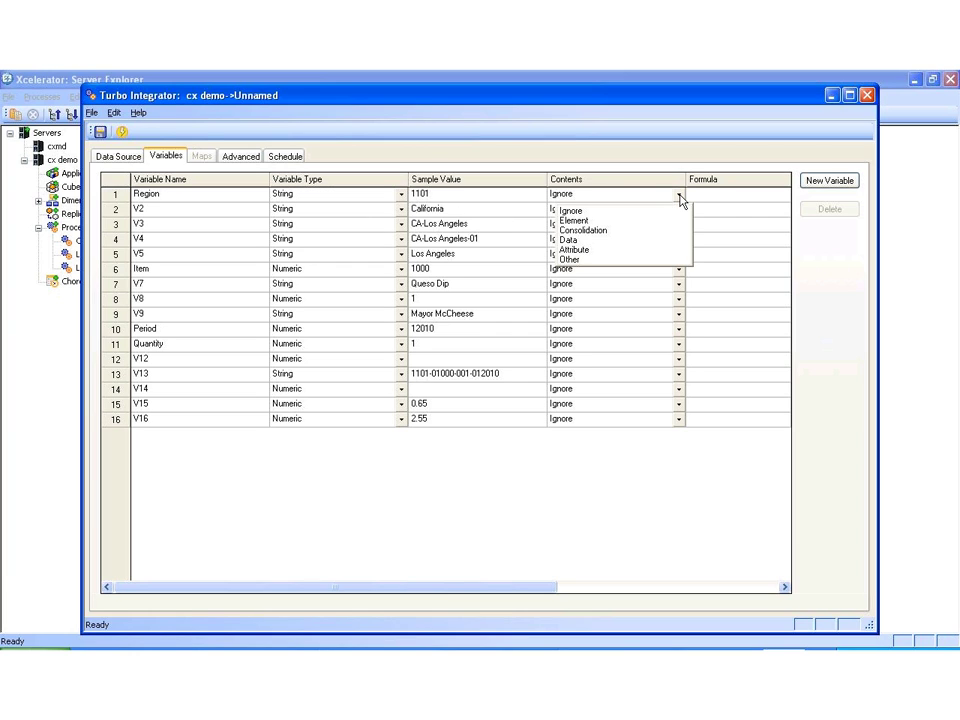
pyautogui.click(633, 220)
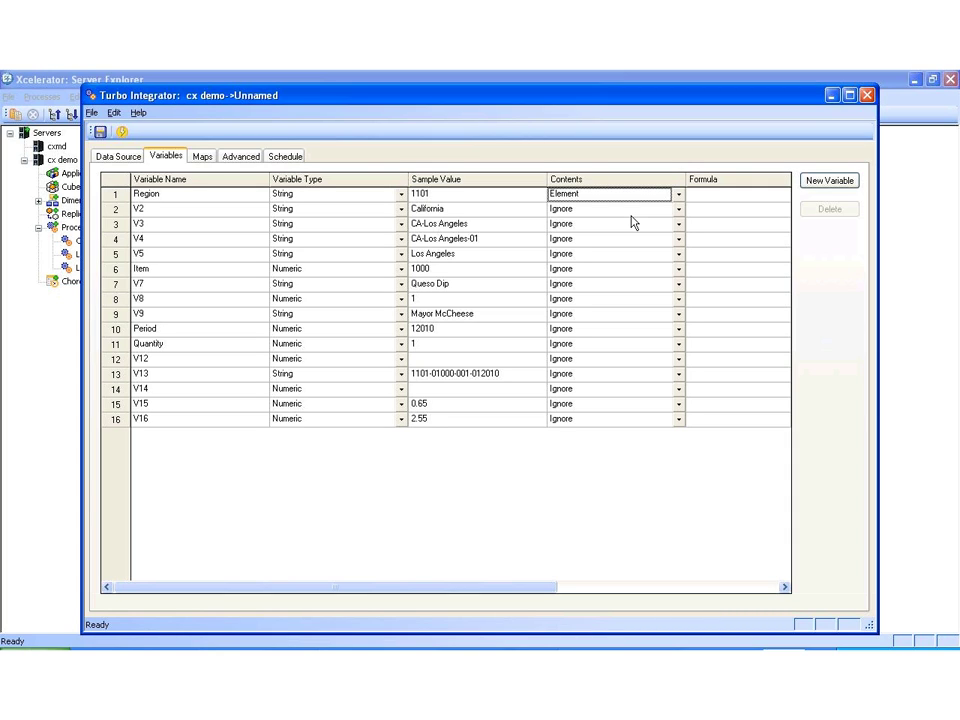
# Rename variable V5 to vCity
pyautogui.click(197, 256)
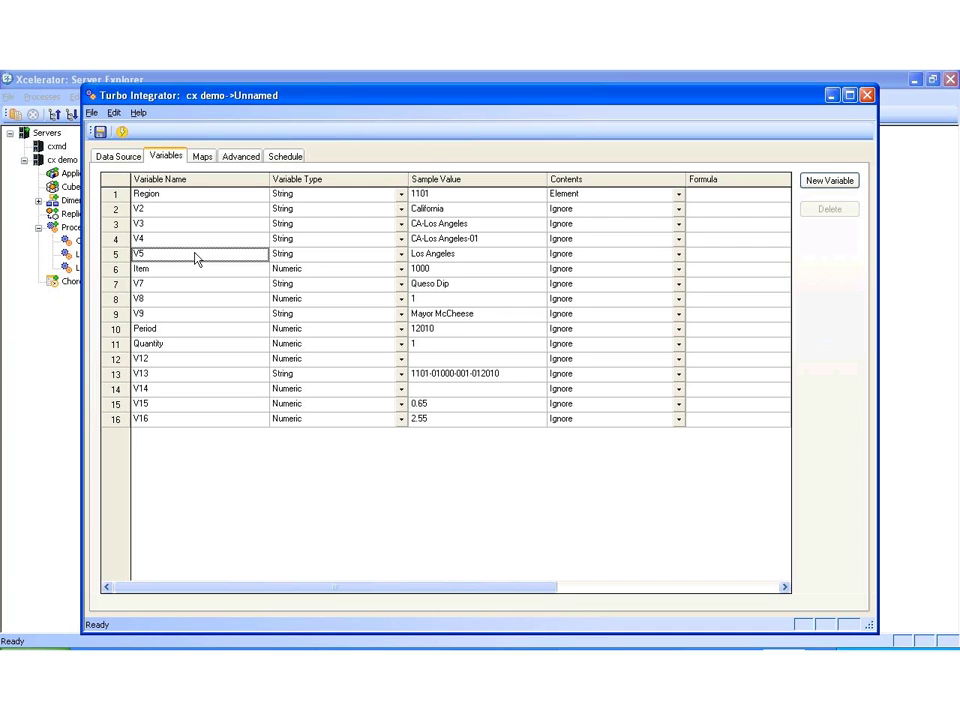
pyautogui.write('vCity')
pyautogui.click(277, 256)
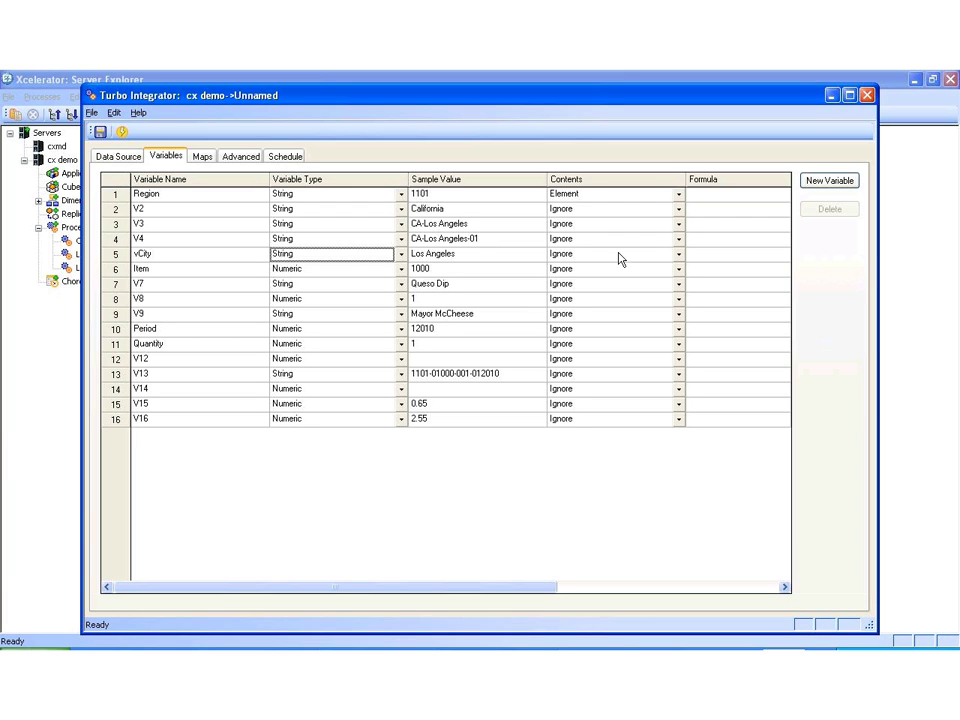
# Set vCity's contents to Attribute and bring up the Maps settings
pyautogui.click(653, 258)
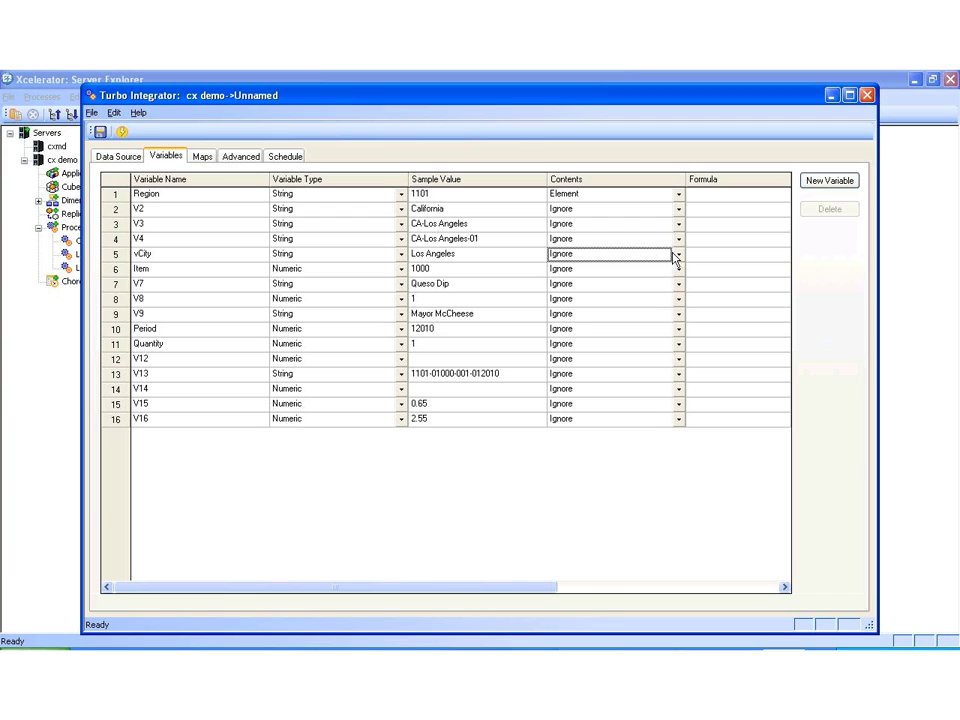
pyautogui.click(677, 256)
pyautogui.click(597, 316)
pyautogui.click(202, 157)
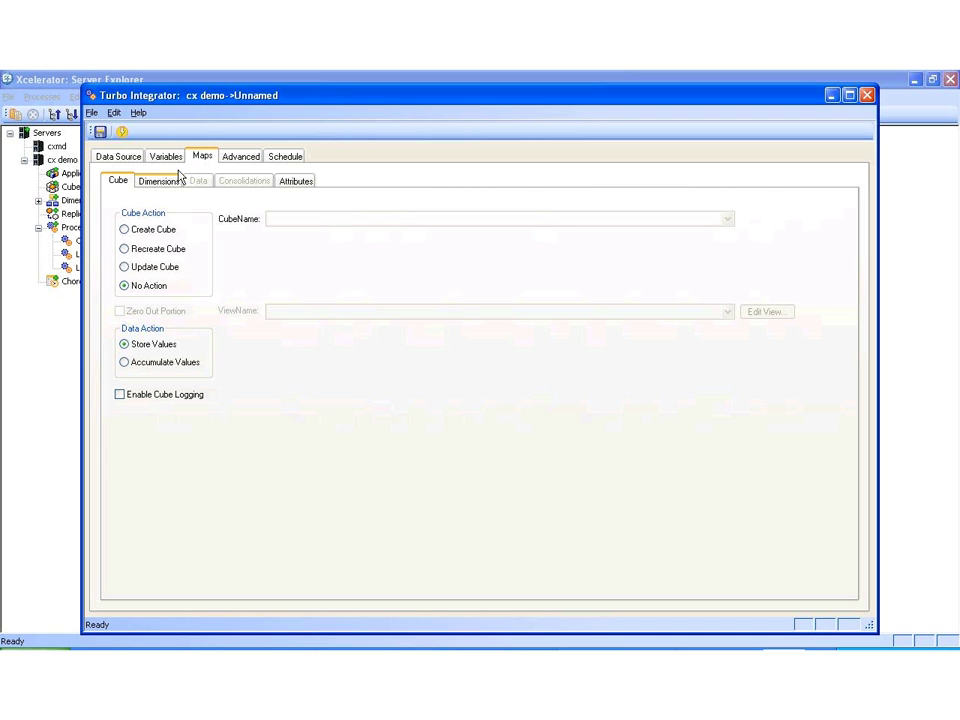
pyautogui.click(157, 183)
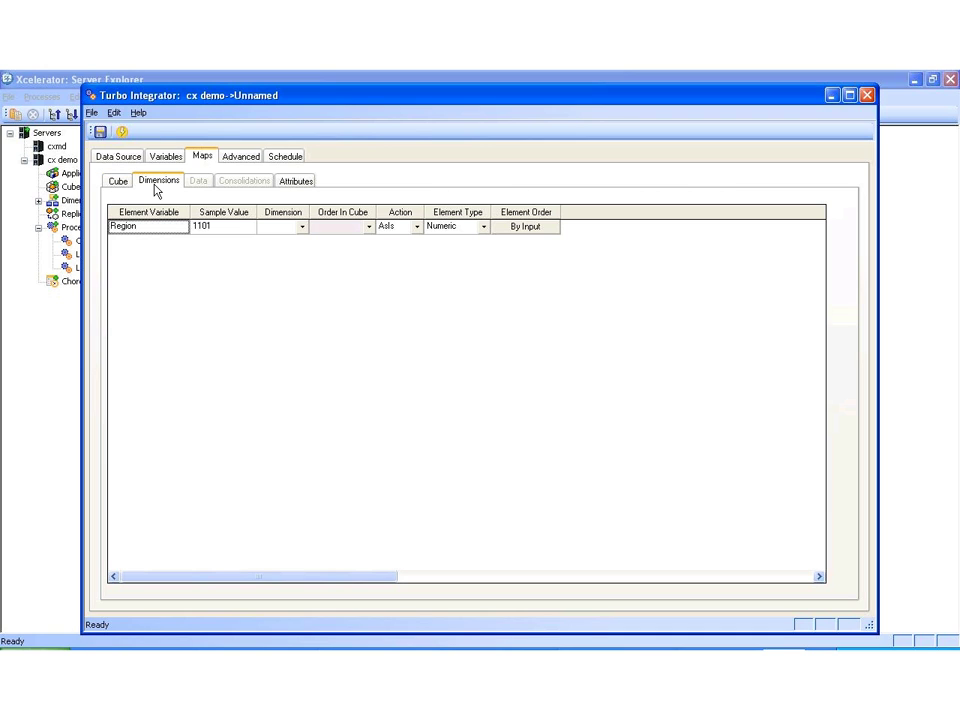
pyautogui.click(277, 227)
pyautogui.write('Regions')
pyautogui.press('Tab')
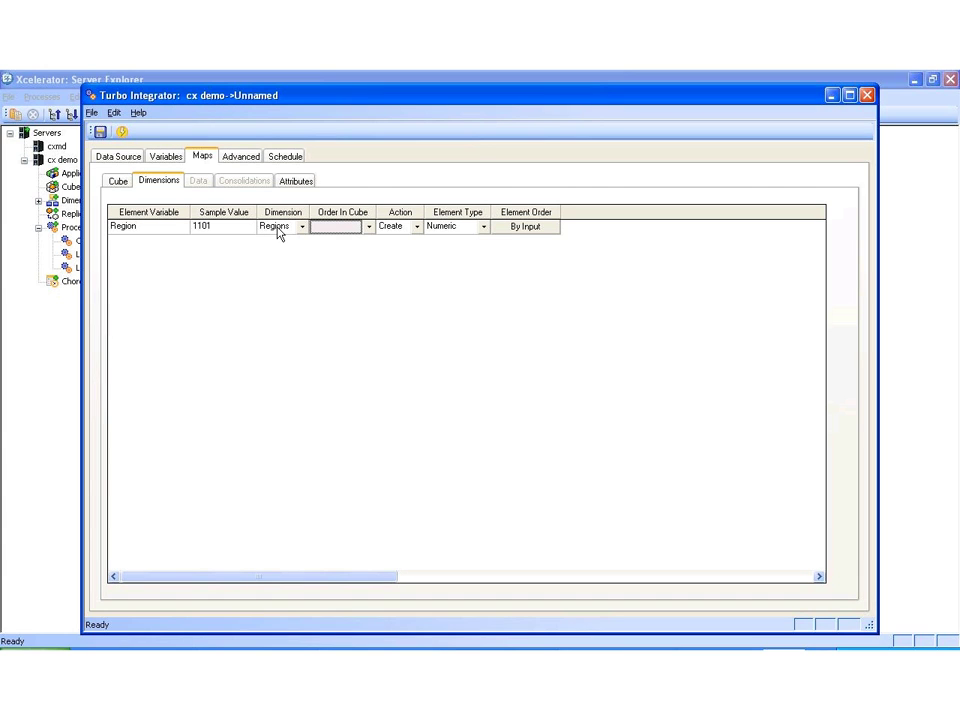
pyautogui.click(465, 230)
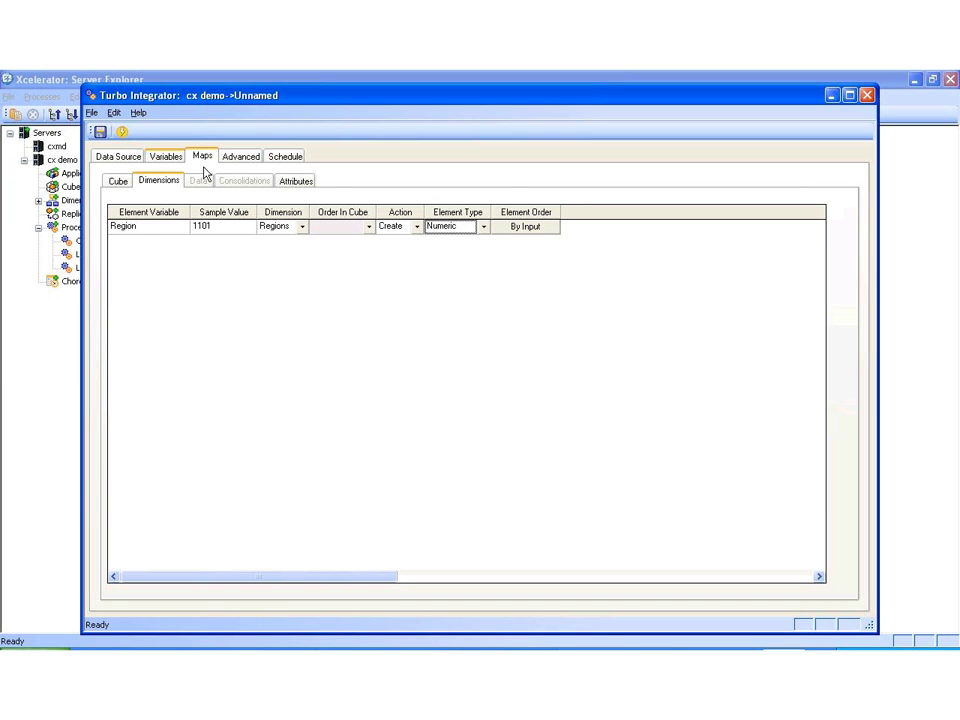
pyautogui.click(168, 158)
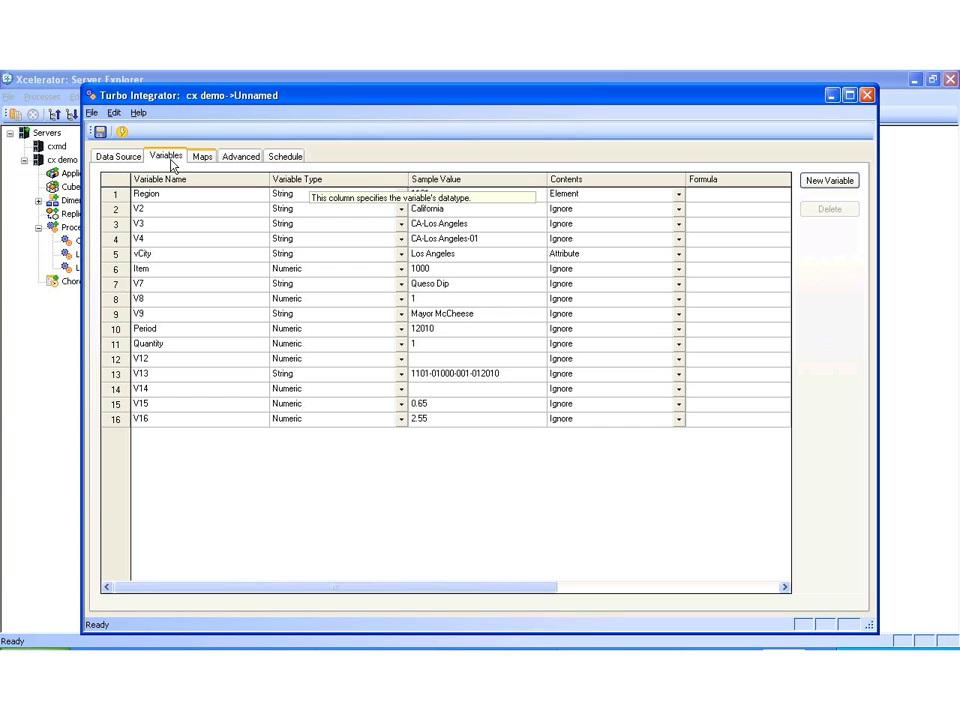
pyautogui.click(201, 158)
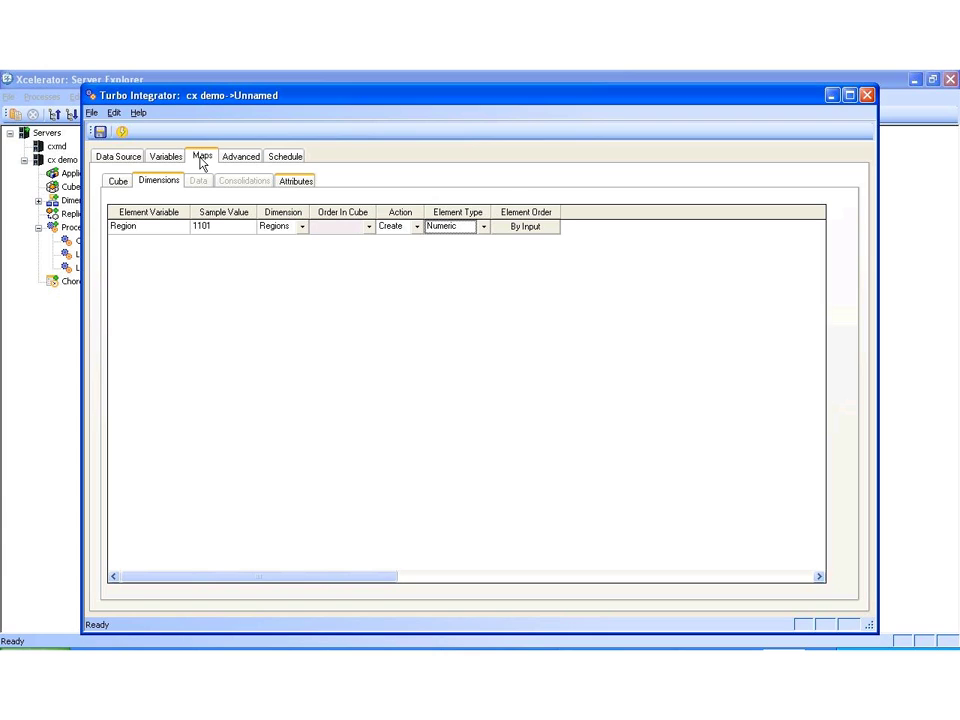
# On the Attributes map, name vCity's attribute 'Desc. City' and set its type to Alias
pyautogui.click(299, 183)
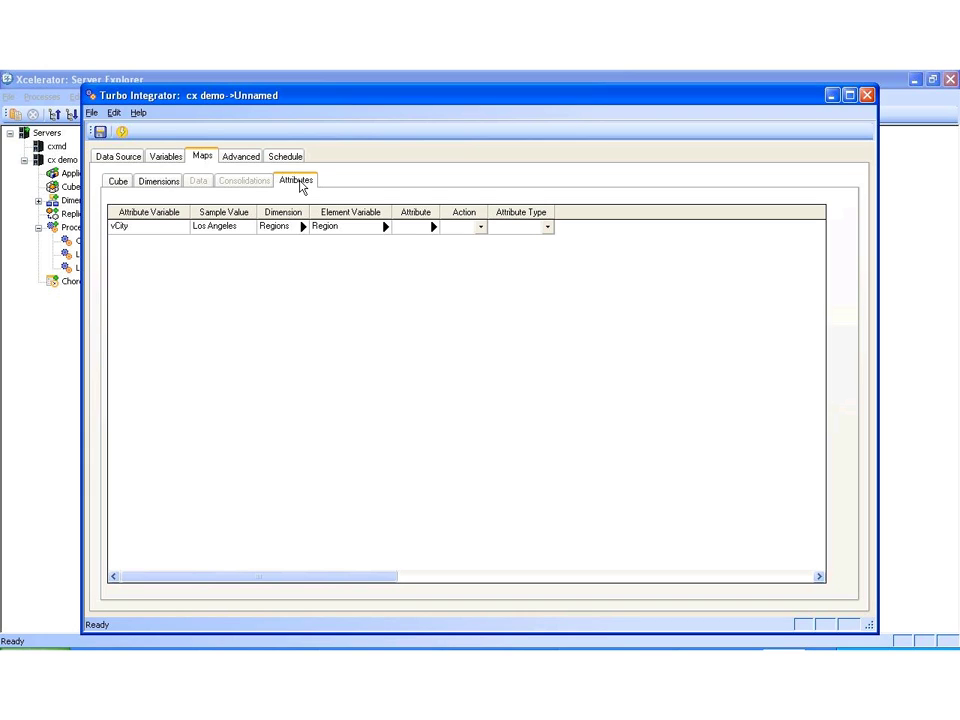
pyautogui.click(410, 226)
pyautogui.write('Desc. City')
pyautogui.press('Return')
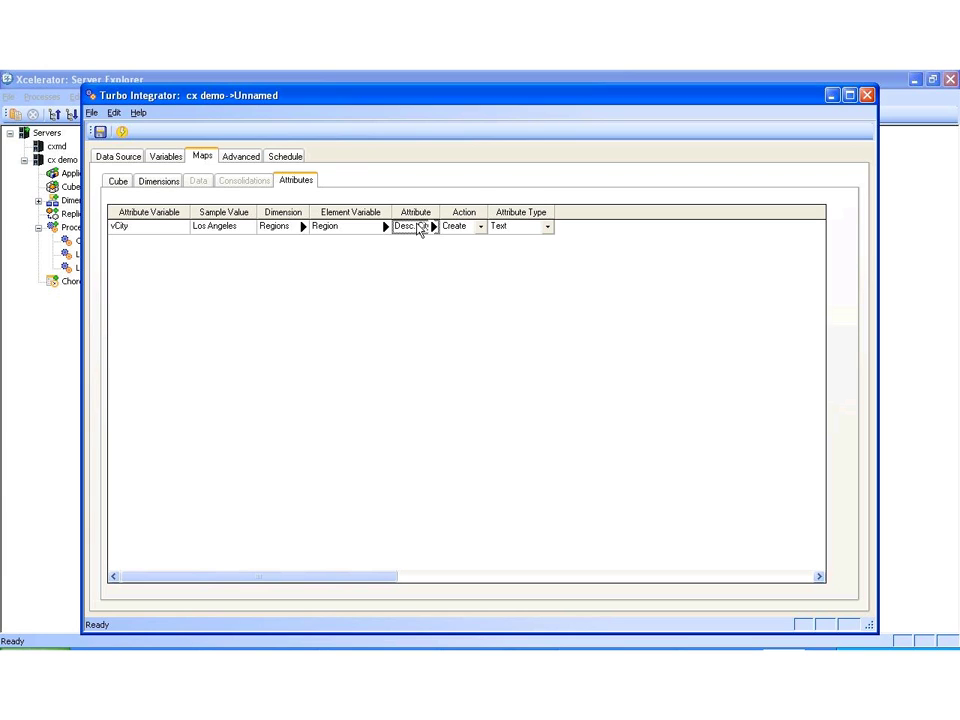
pyautogui.click(547, 227)
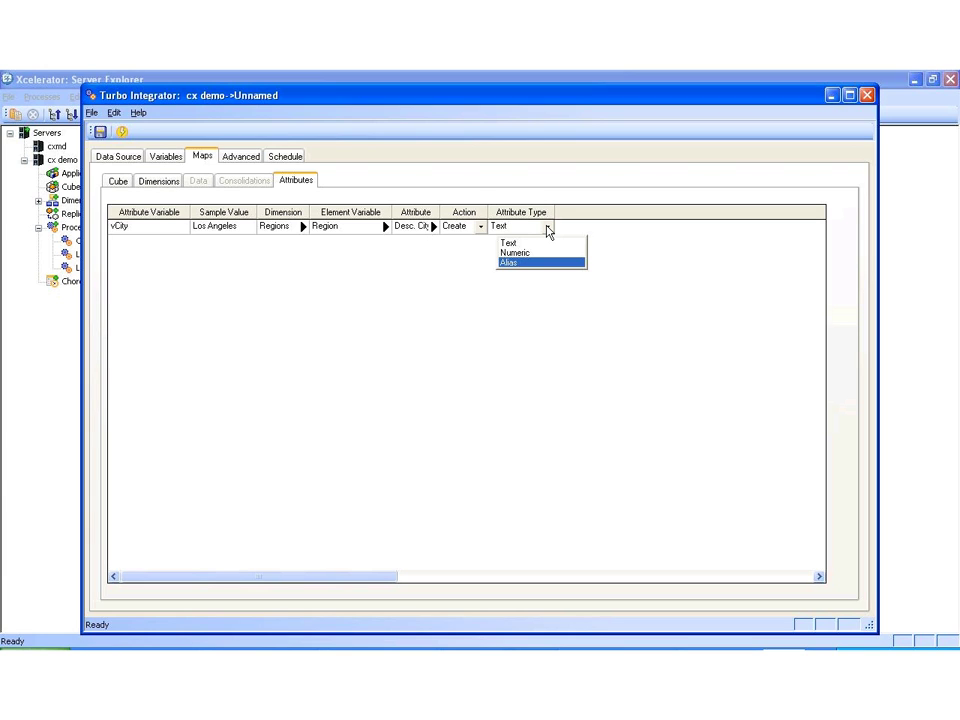
pyautogui.click(522, 262)
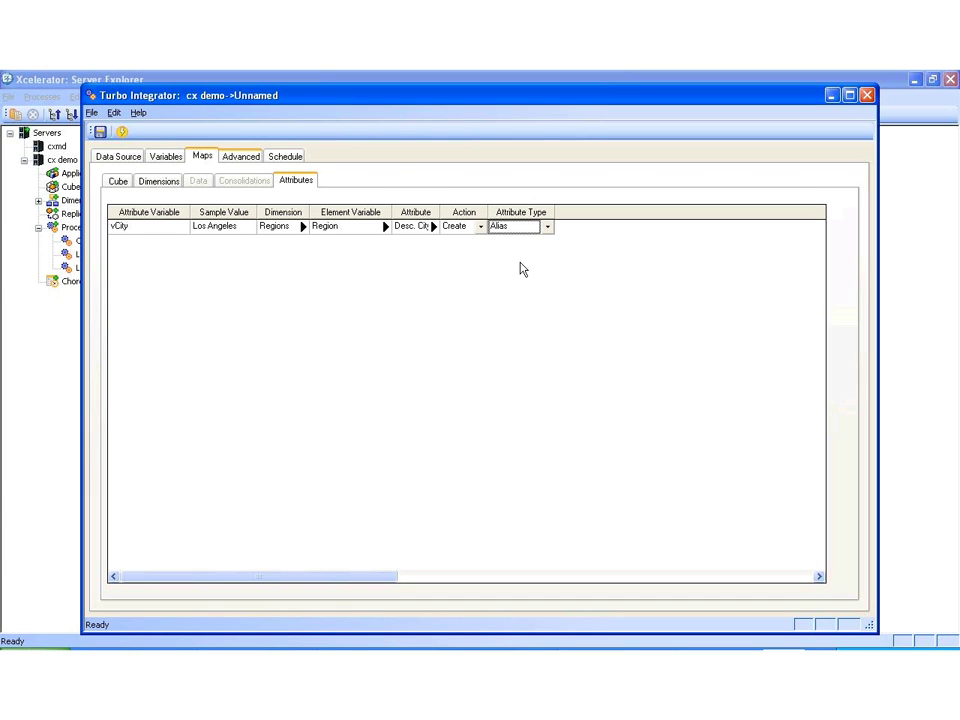
# Review the Advanced Prolog, Metadata and Epilog scripts, ending on the Epilog
pyautogui.click(243, 160)
pyautogui.click(167, 181)
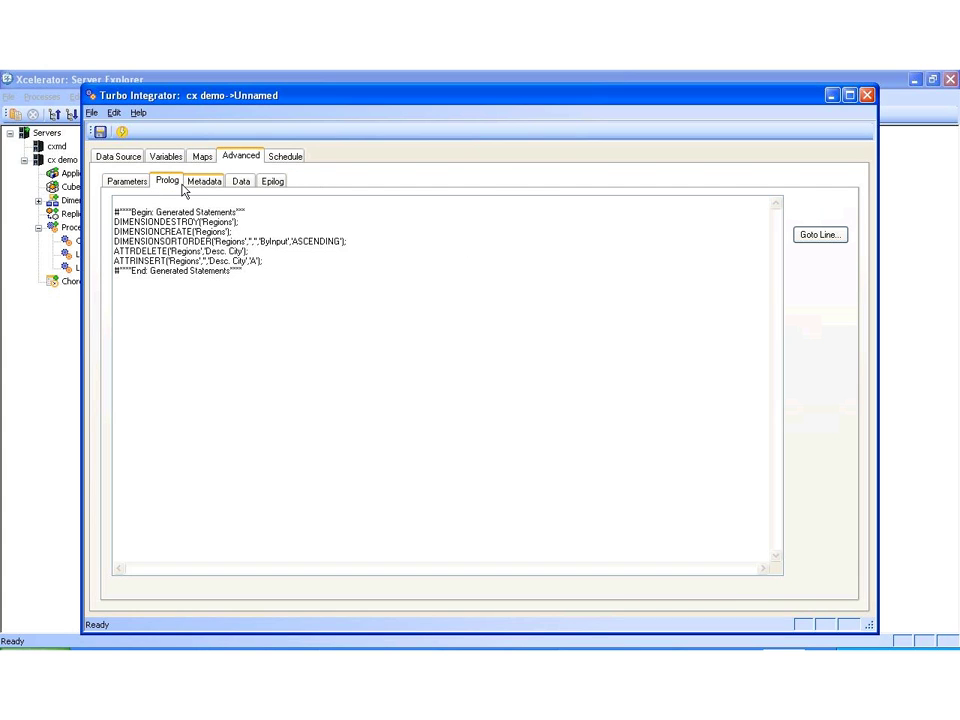
pyautogui.click(204, 181)
pyautogui.click(272, 181)
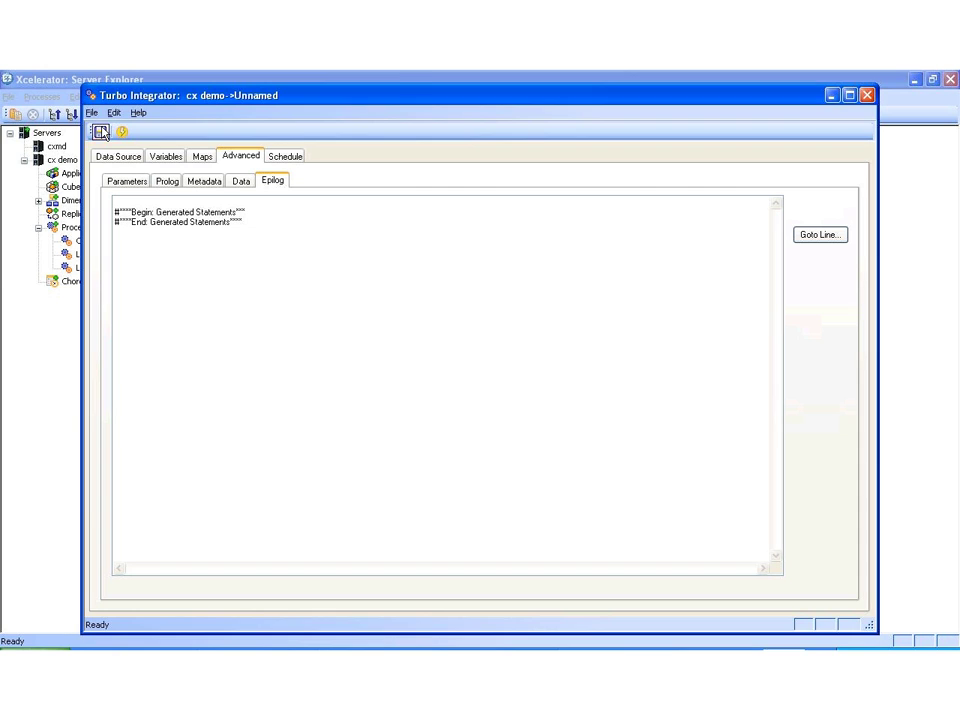
# Save the process as 'Create Regions with Attributes' and run it successfully
pyautogui.click(101, 132)
pyautogui.write('Create ')
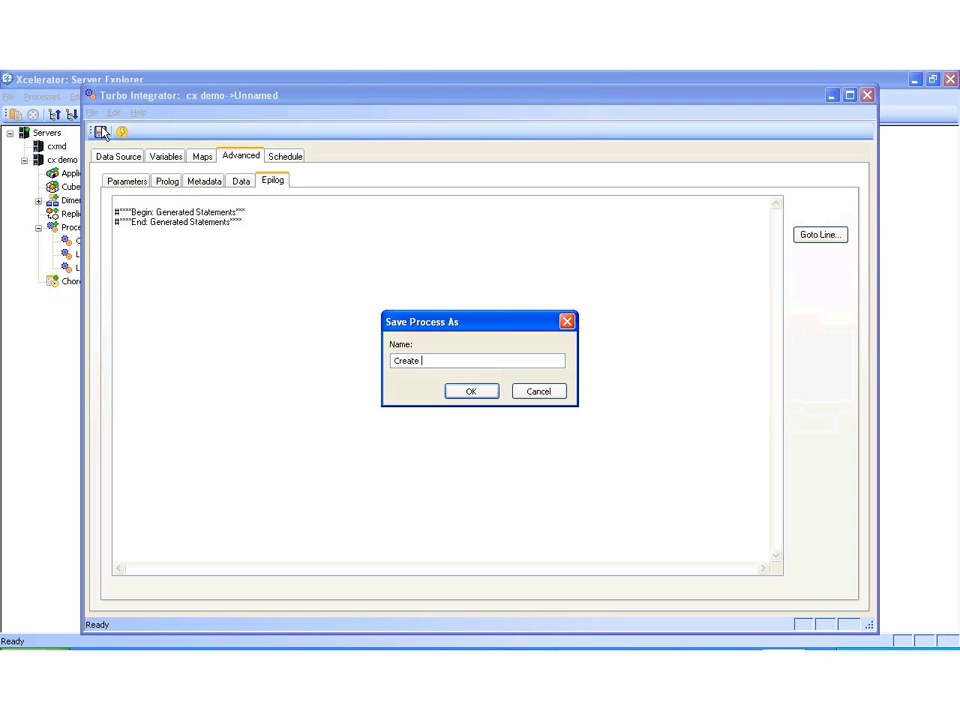
pyautogui.write('Regions with Attribute')
pyautogui.write('s')
pyautogui.press('Return')
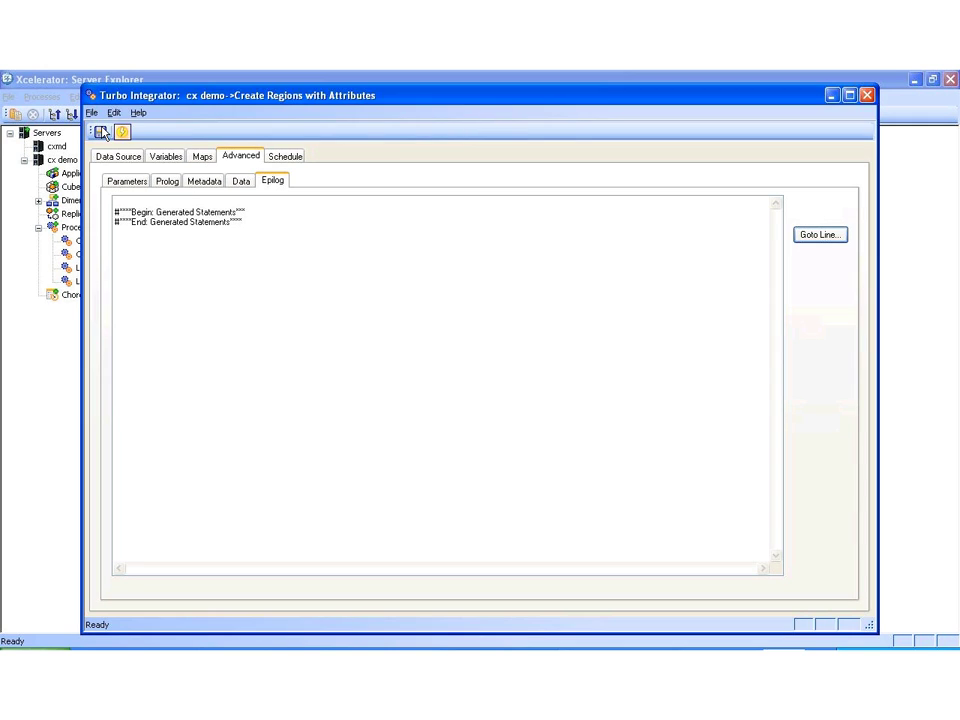
pyautogui.click(122, 132)
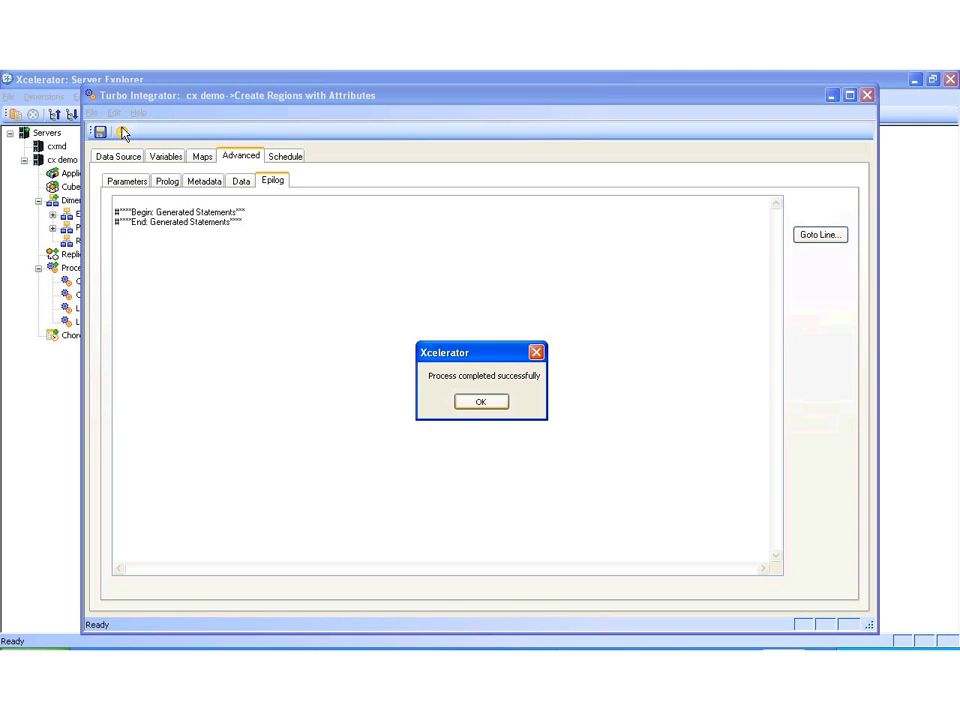
pyautogui.click(469, 402)
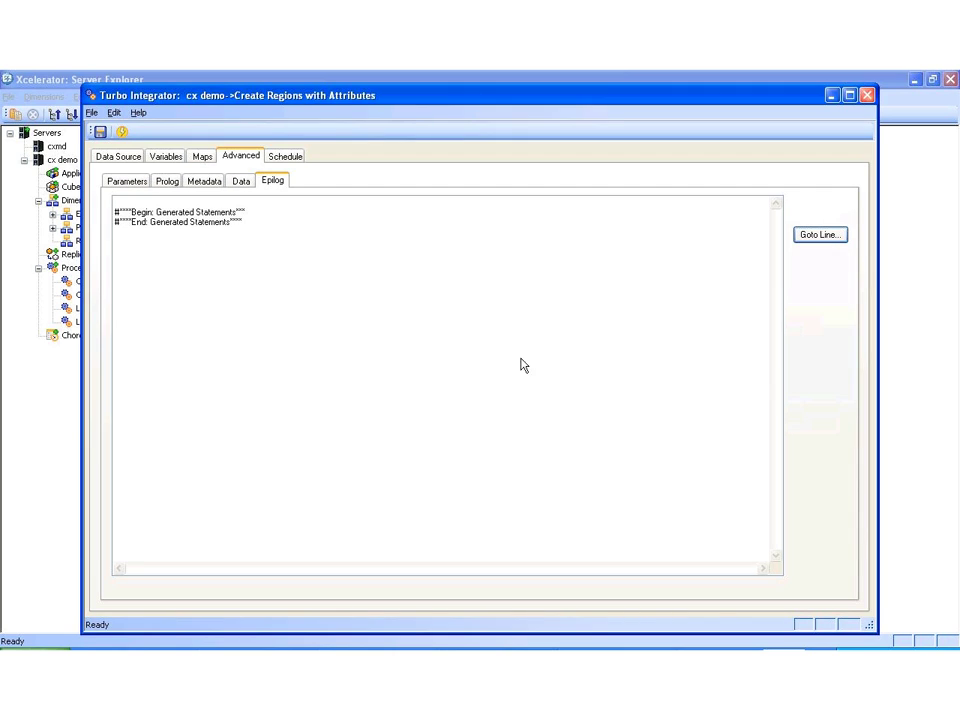
# Open the Regions dimension's elements in the Subset Editor, shown by Desc. City alias
pyautogui.click(866, 95)
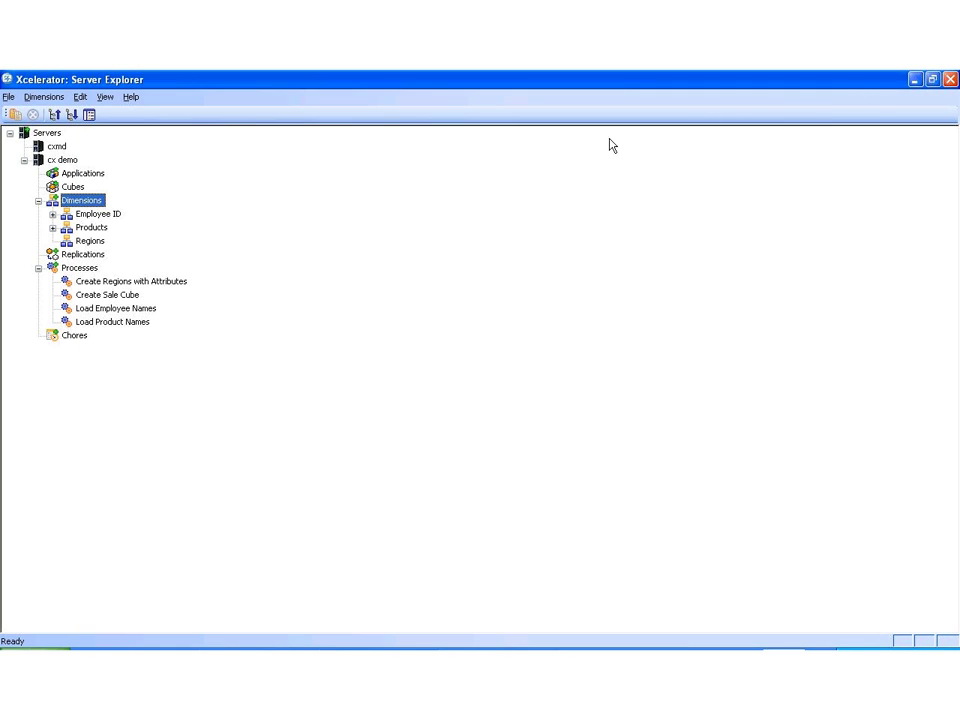
pyautogui.doubleClick(89, 241)
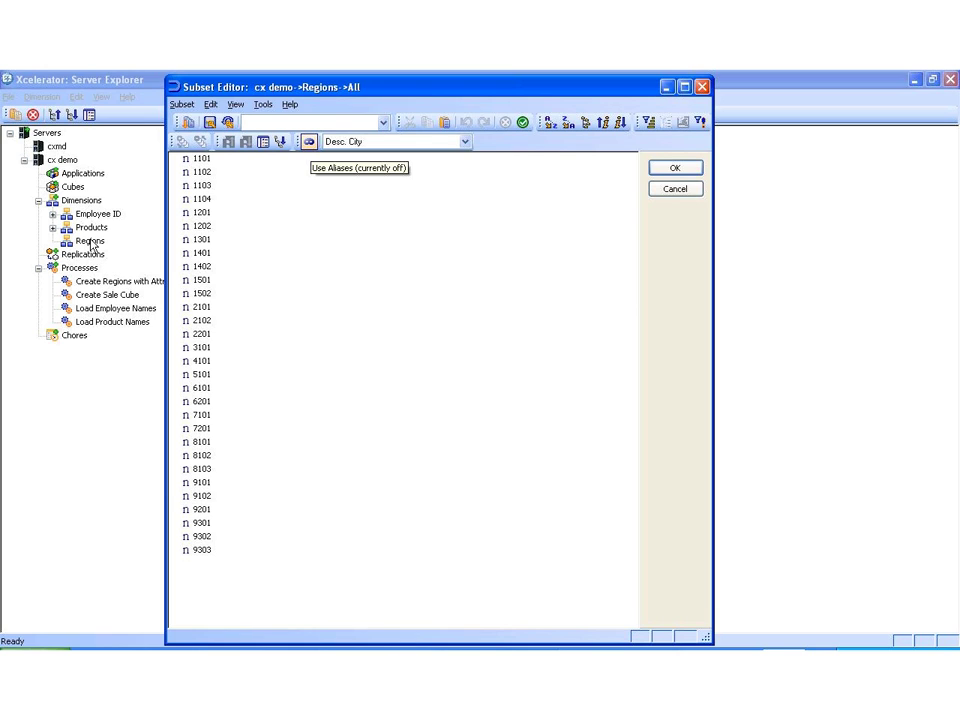
pyautogui.click(309, 142)
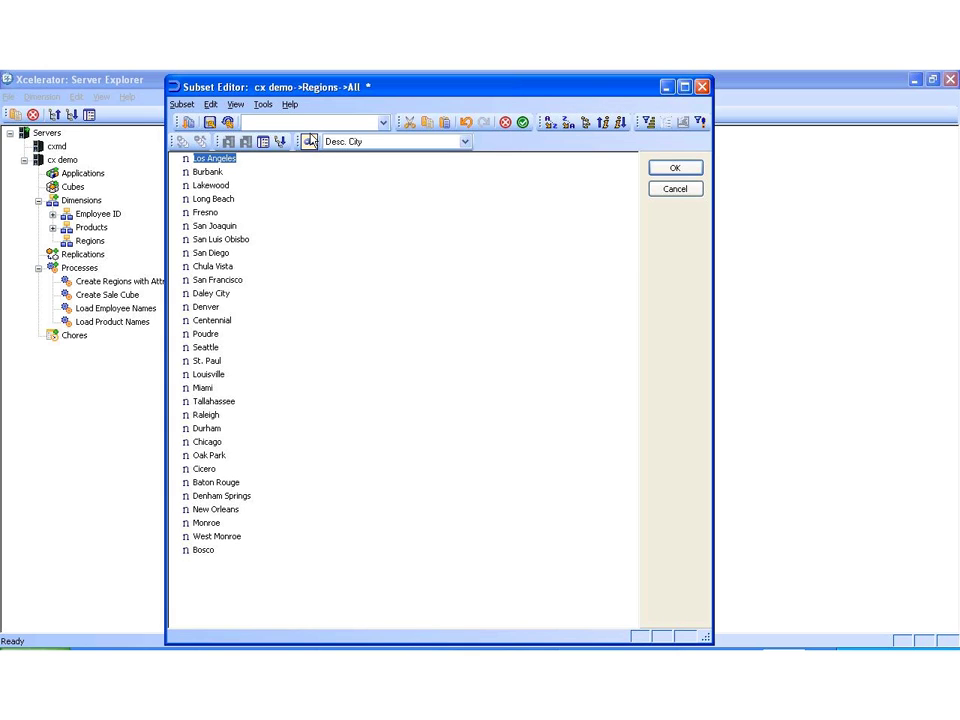
# Toggle between element codes and city names, checking the code behind Denver
pyautogui.click(310, 142)
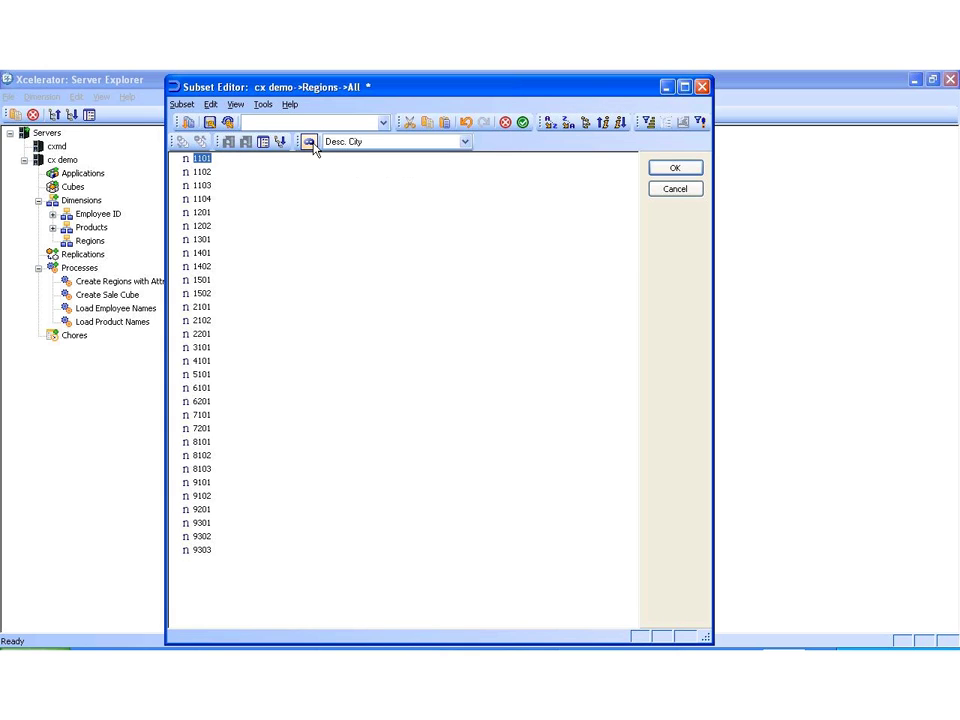
pyautogui.click(309, 142)
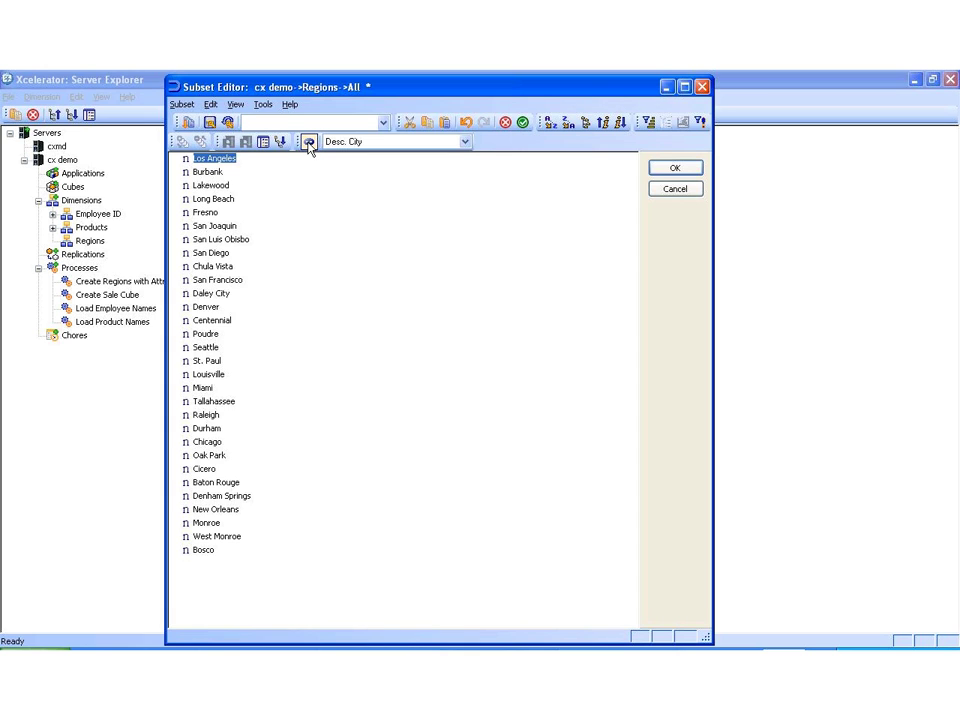
pyautogui.click(207, 308)
pyautogui.click(310, 142)
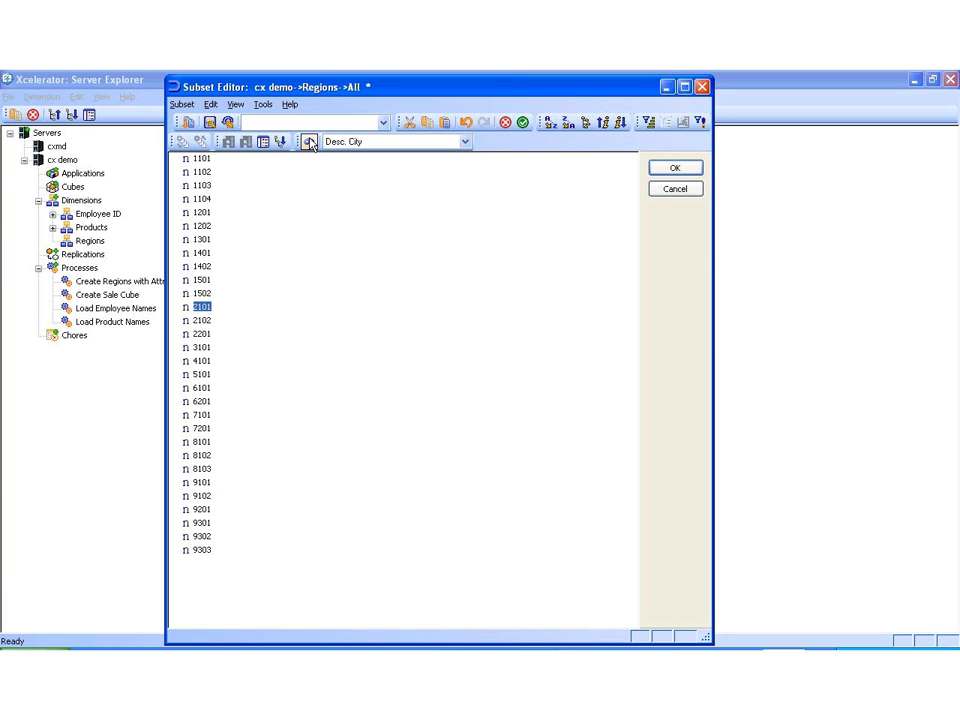